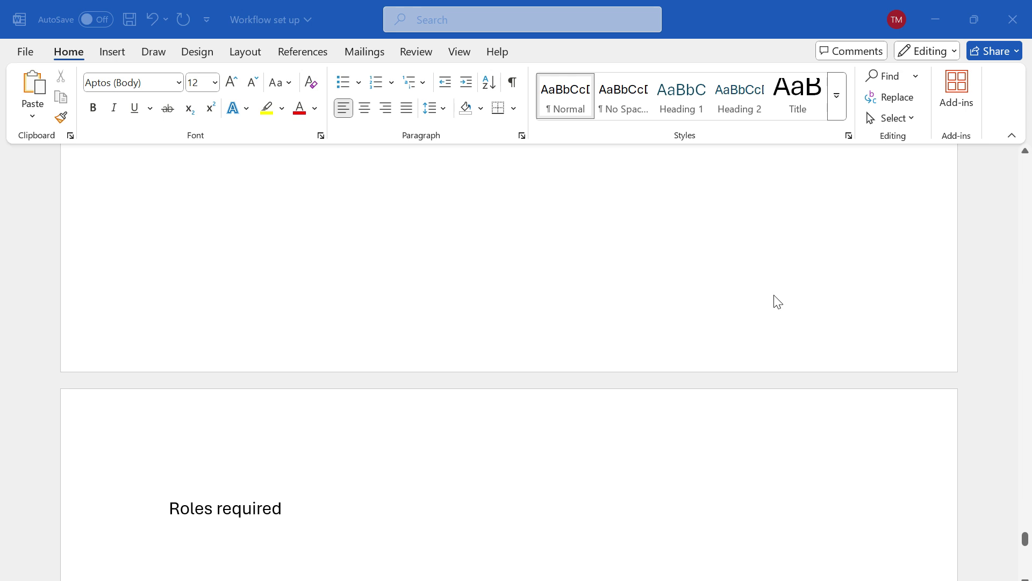
# Start a bulleted list under "Roles required" with the role ID "SAP_BR_BPC_EXPERT", followed by a dash
pyautogui.click(299, 507)
pyautogui.press('Return')
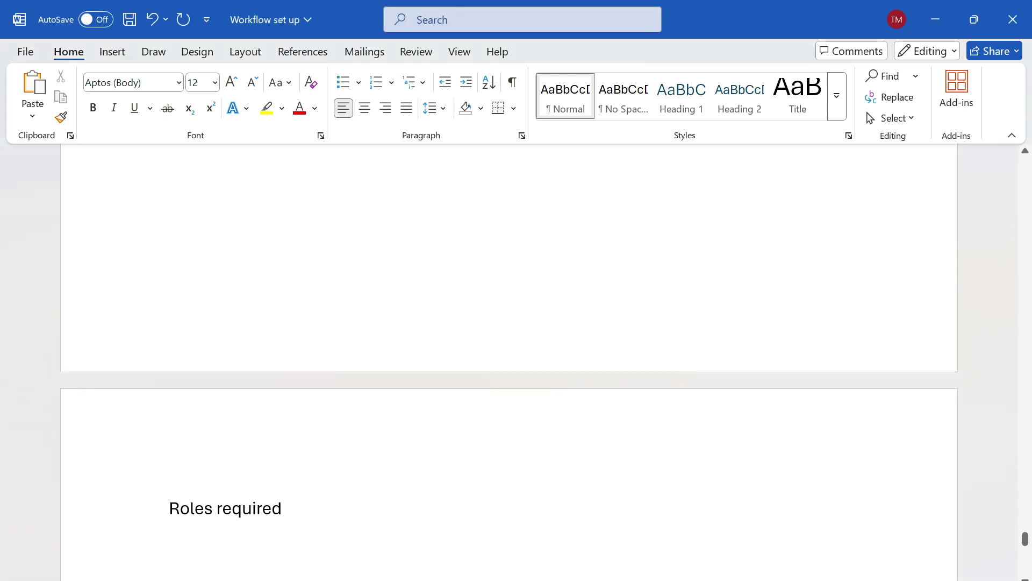
pyautogui.click(343, 81)
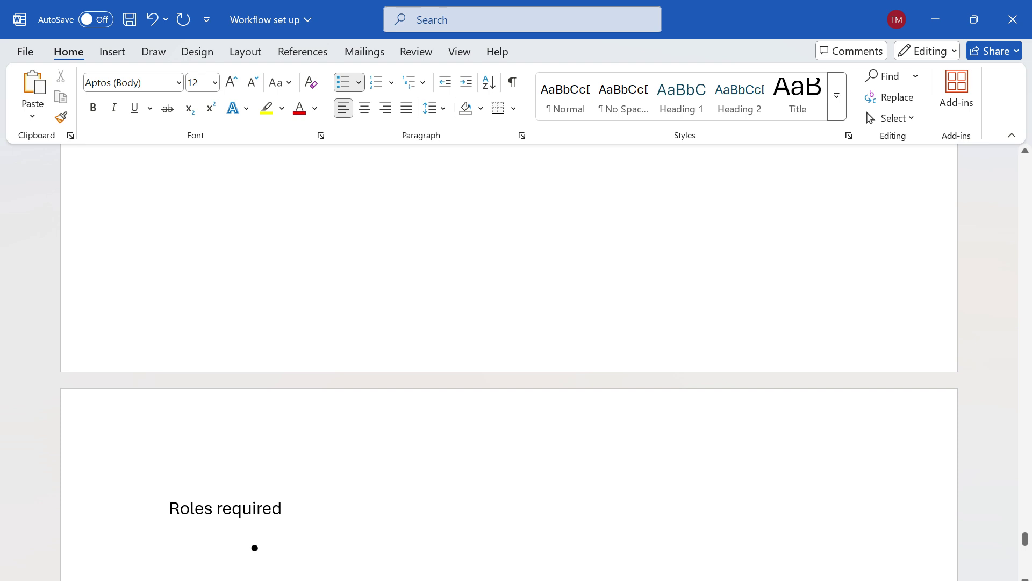
pyautogui.write('SAP B')
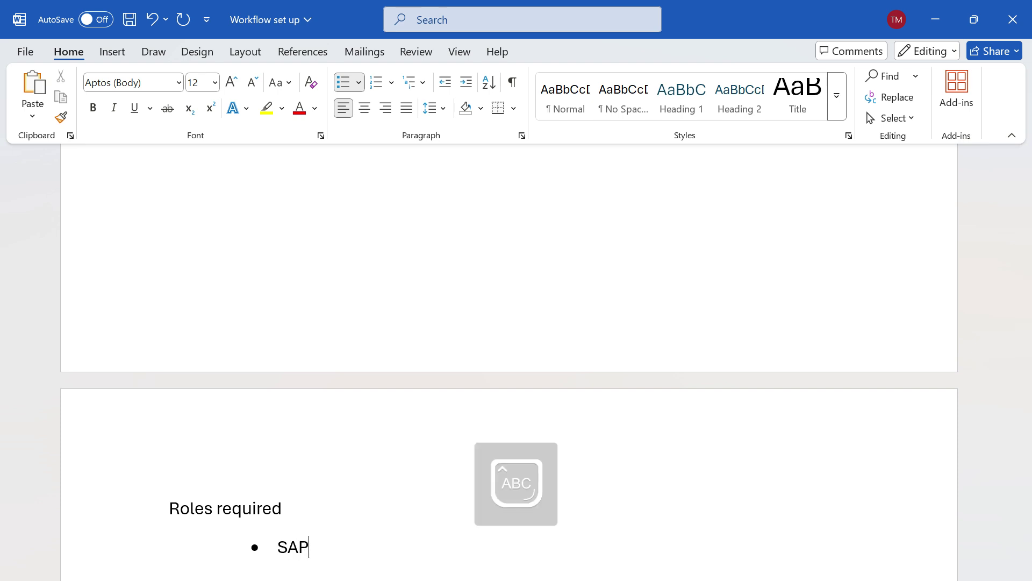
pyautogui.press('BackSpace')
pyautogui.press('BackSpace')
pyautogui.write('_N')
pyautogui.press('BackSpace')
pyautogui.write('BT')
pyautogui.press('BackSpace')
pyautogui.write('R_BPC_EX')
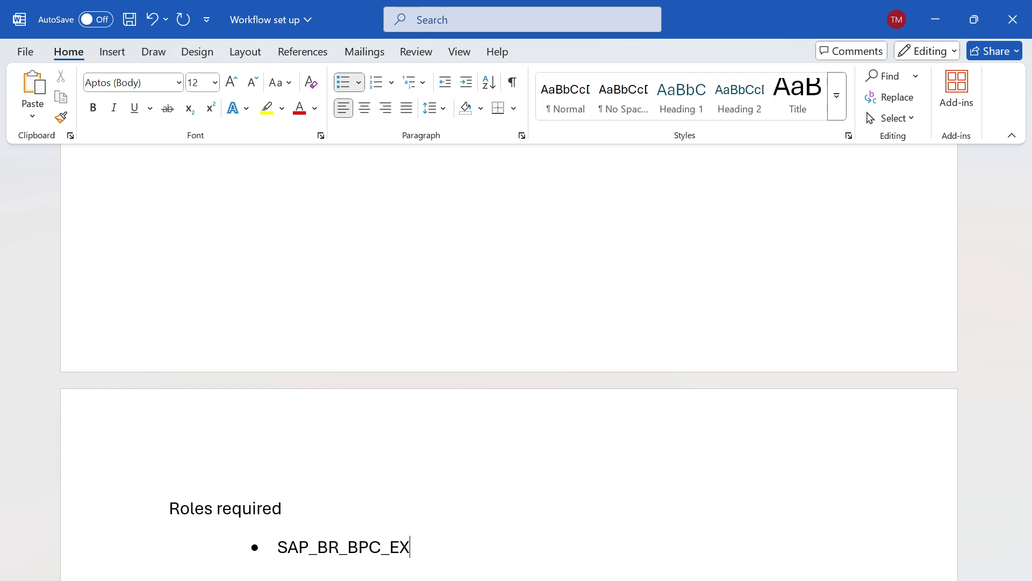
pyautogui.write('PERT - ')
# Complete the SAP_BR_BPC_EXPERT bullet with the description "Configuration Expert – Business process configuration"
pyautogui.write('Confi')
pyautogui.write('guration')
pyautogui.write(' Expert ')
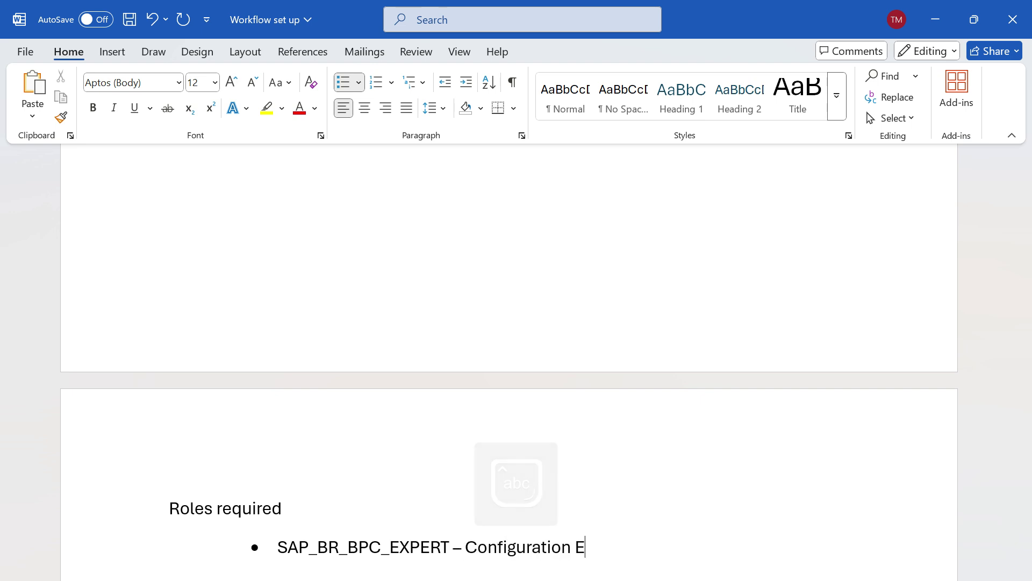
pyautogui.write('- ')
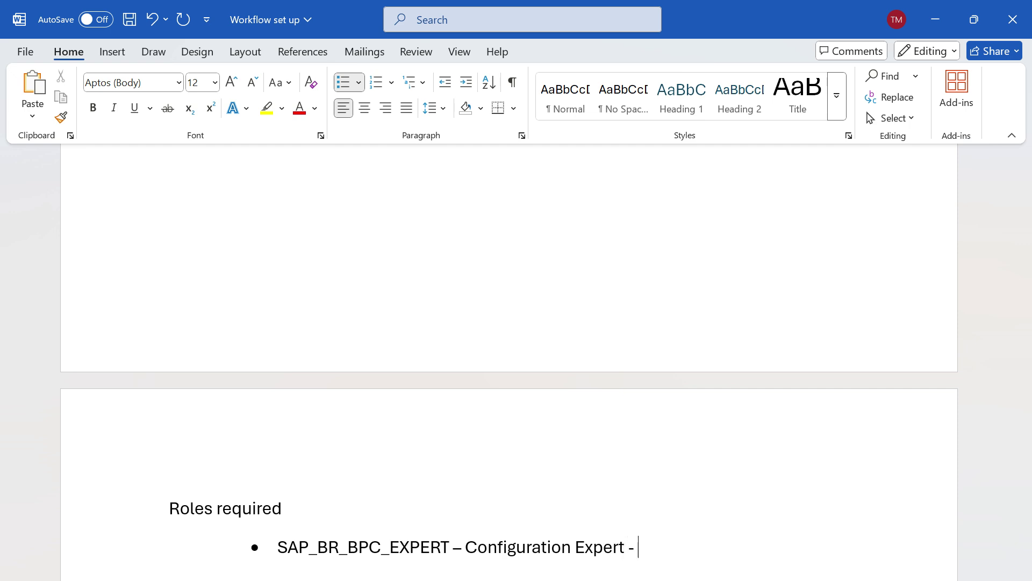
pyautogui.write('Business pro')
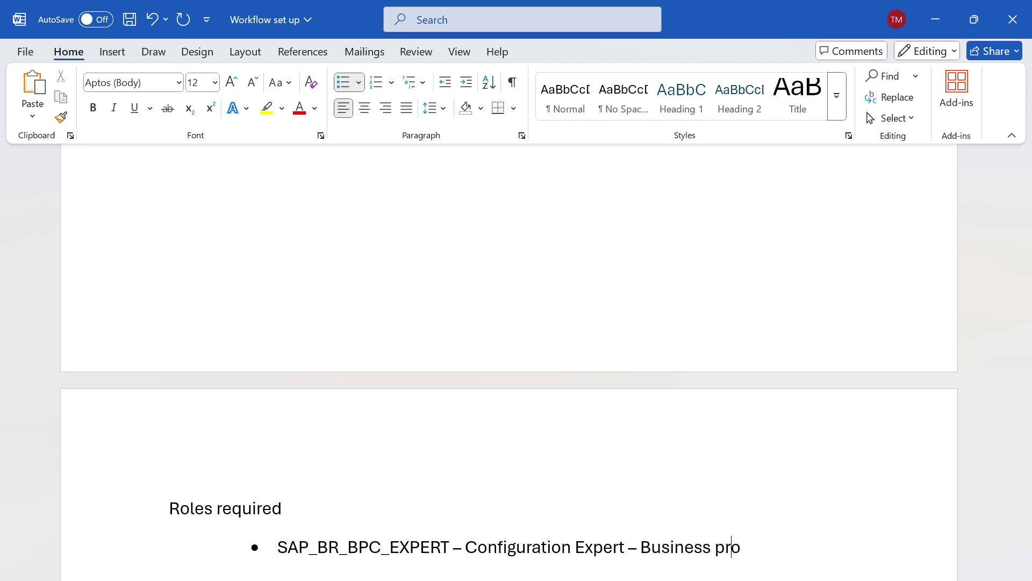
pyautogui.write('cess configuration')
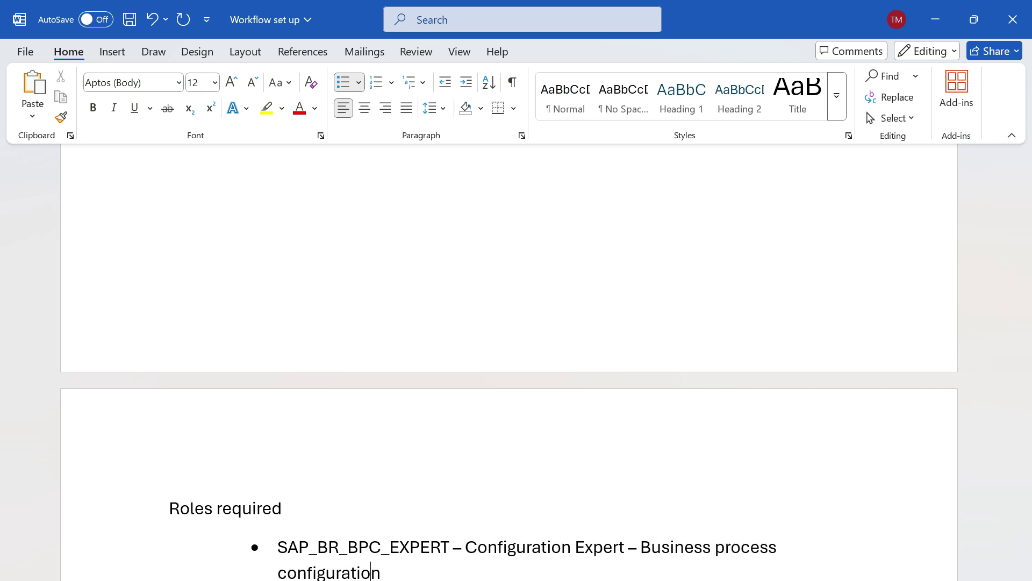
# Add a second bullet to the roles list with the role ID "SAP_BR_BUSINESS_PROCESS_SPEC"
pyautogui.press('Return')
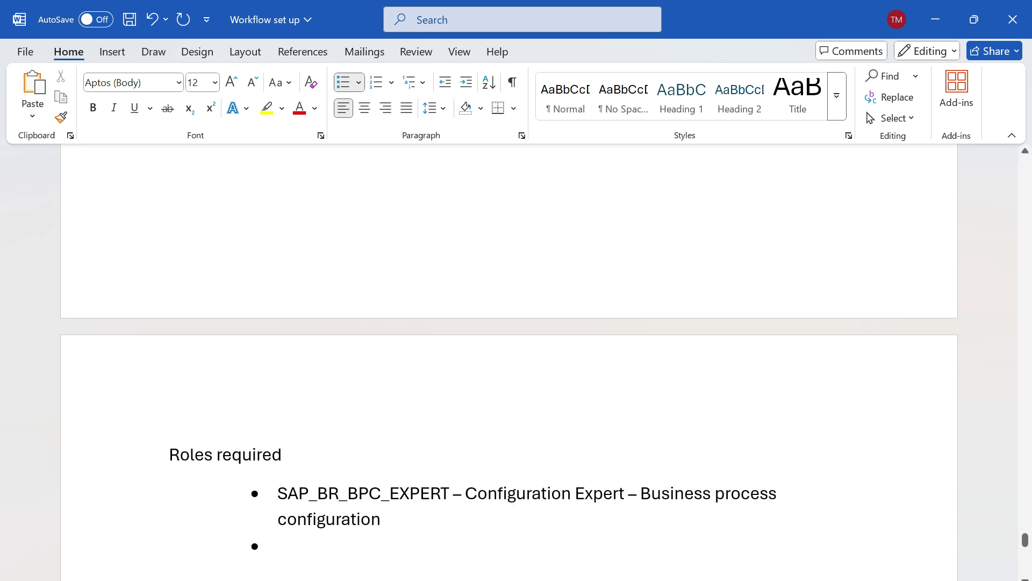
pyautogui.write('S')
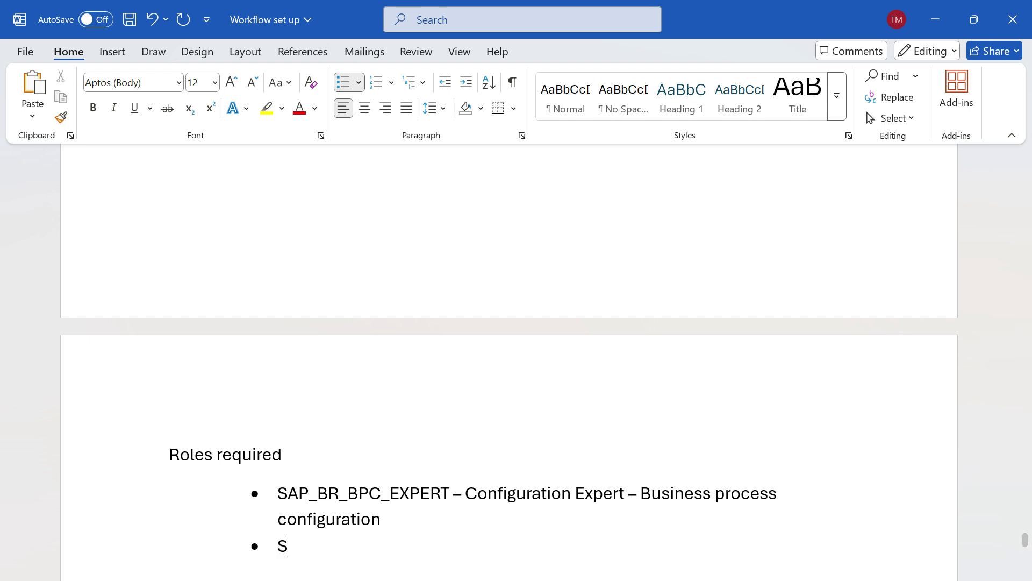
pyautogui.press('capslock')
pyautogui.write('AP_BR')
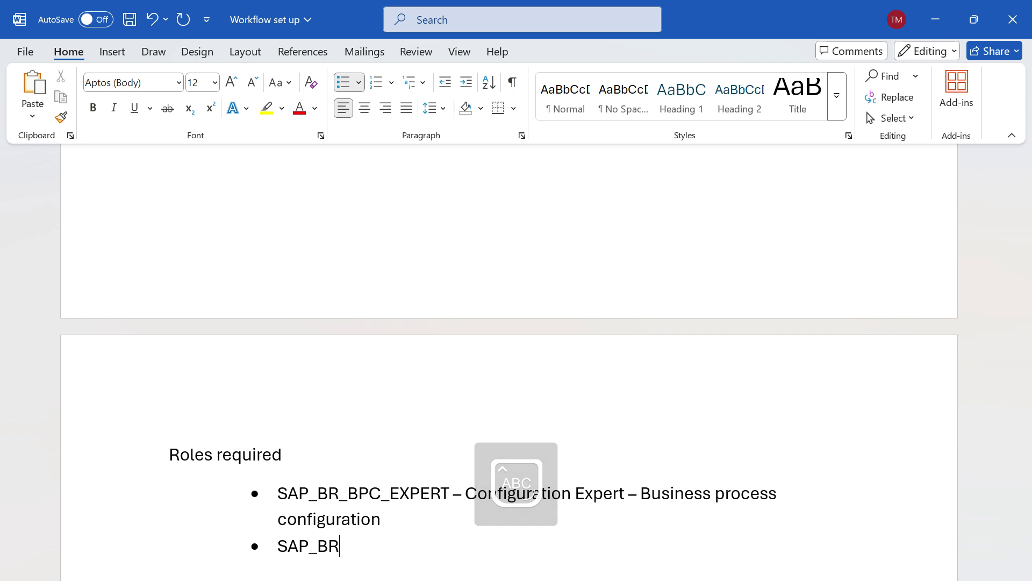
pyautogui.write('_BUSINESS_')
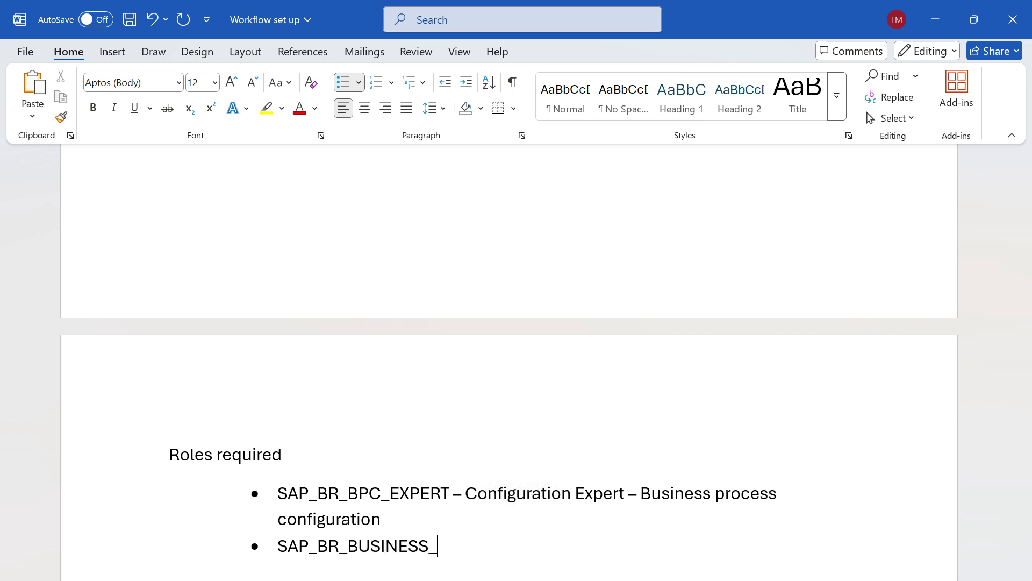
pyautogui.write('PROCESS')
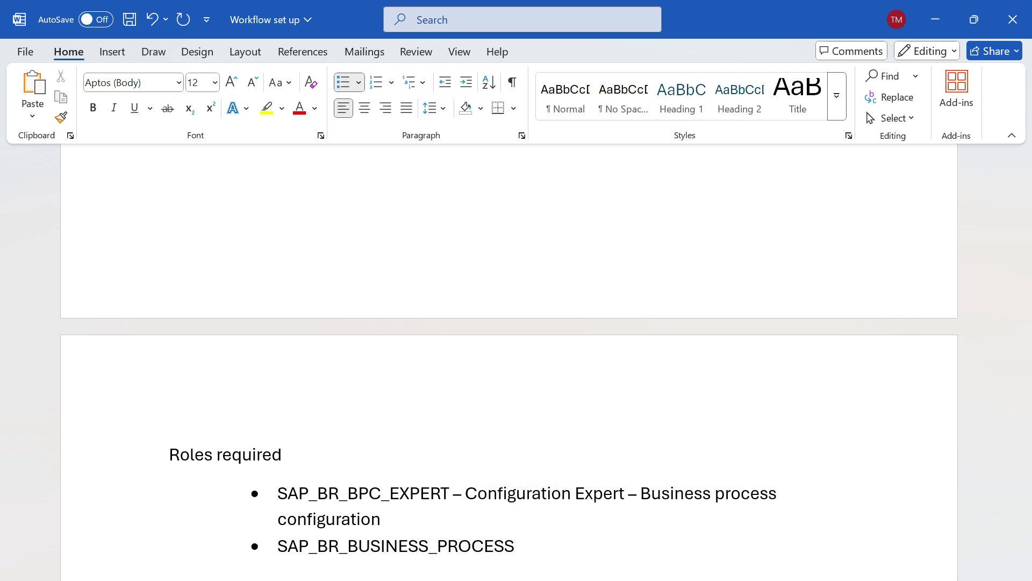
pyautogui.write('_SPECT')
pyautogui.press('BackSpace')
# Complete the second role bullet with a dash and the description "Business Process Specialist"
pyautogui.write('- bUS')
pyautogui.press('capslock')
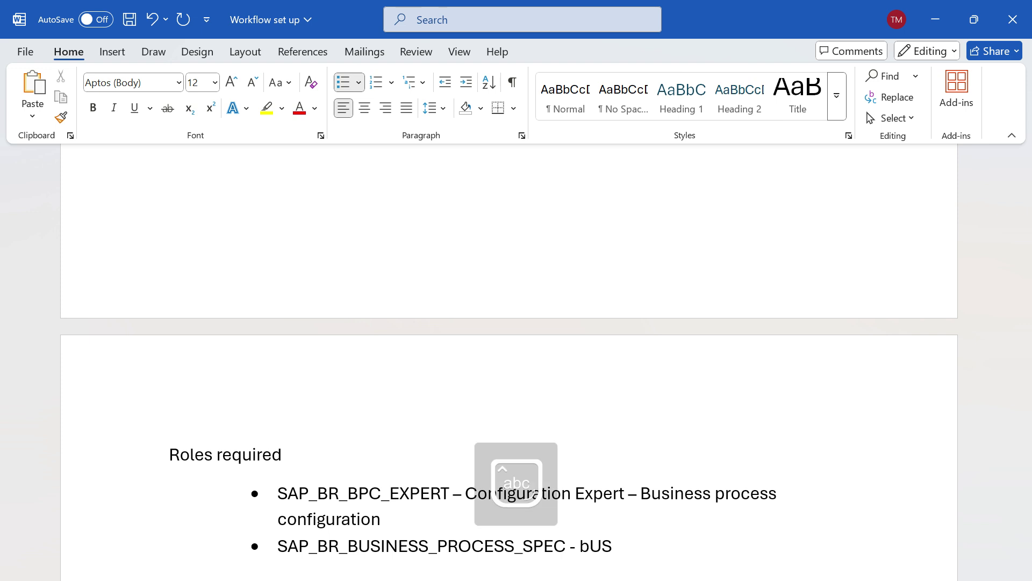
pyautogui.press('BackSpace')
pyautogui.press('BackSpace')
pyautogui.press('BackSpace')
pyautogui.write('Business')
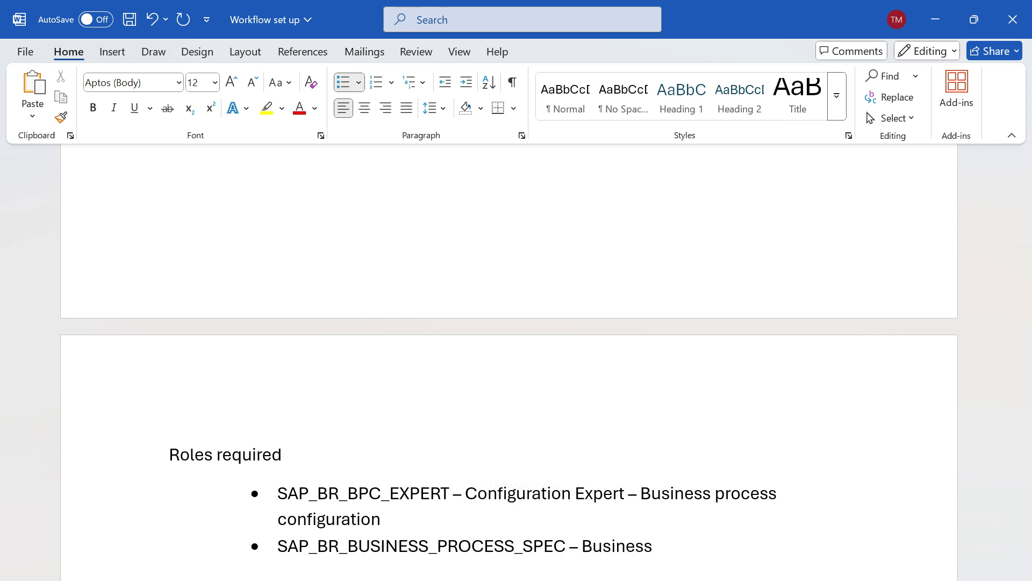
pyautogui.write(' Process Spec')
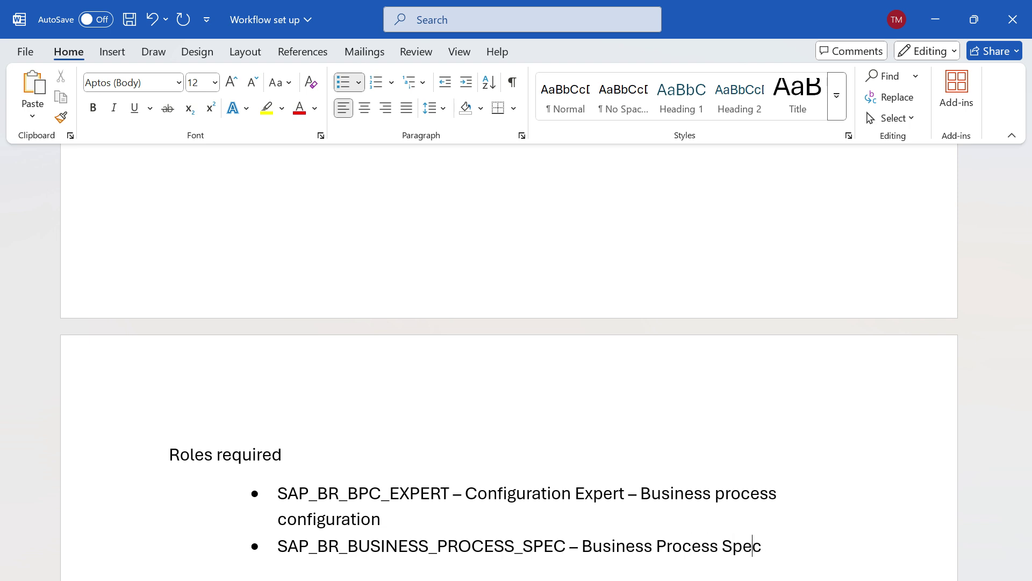
pyautogui.write('ialist')
# Add a third bullet to the roles list reading "SAP_BR_INTERNAL_SALES_REP – Internal Sales Representative"
pyautogui.press('Return')
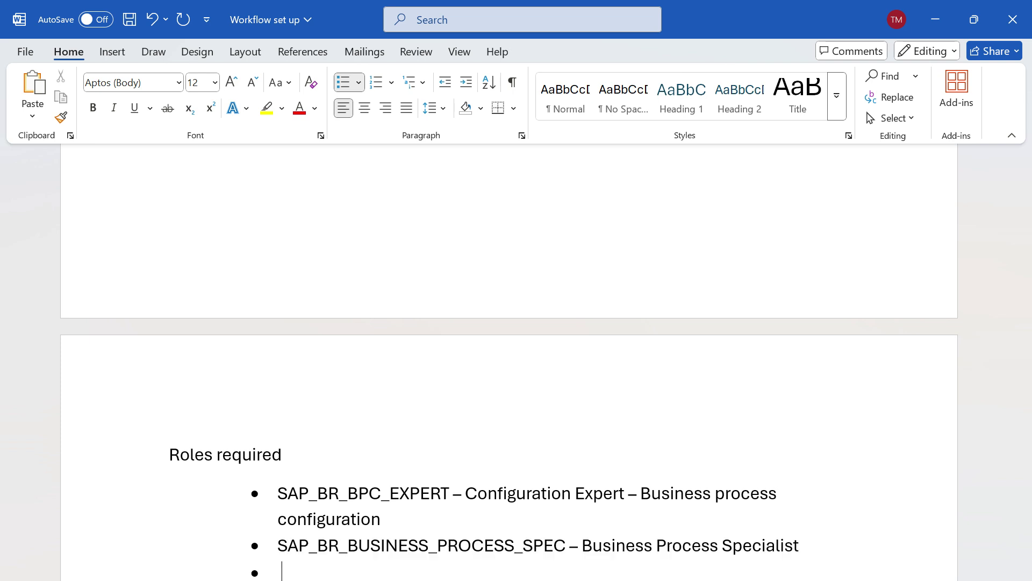
pyautogui.press('capslock')
pyautogui.write('SA')
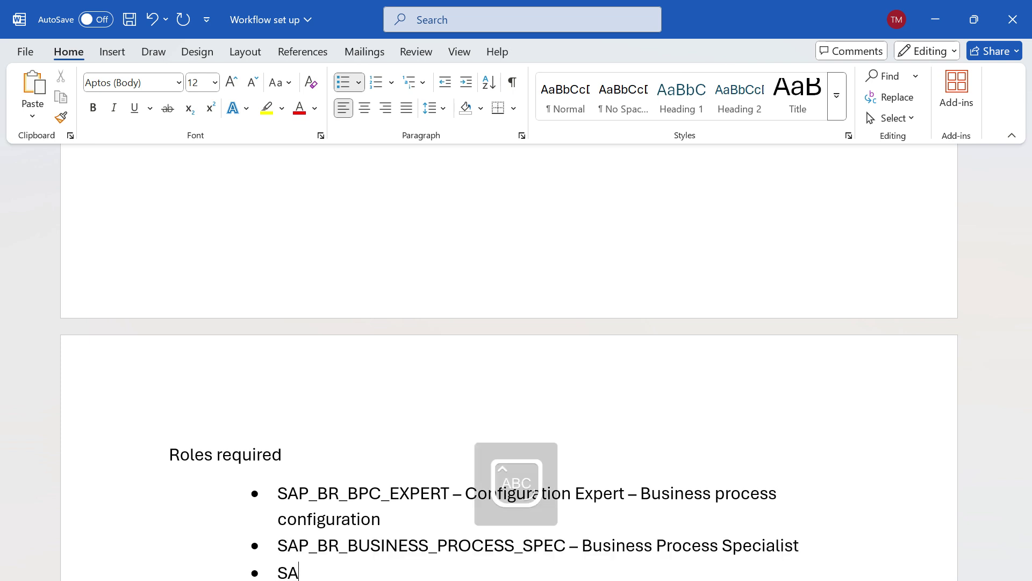
pyautogui.write('P_BR_INTERNAL')
pyautogui.press('BackSpace')
pyautogui.press('BackSpace')
pyautogui.write('NAL_')
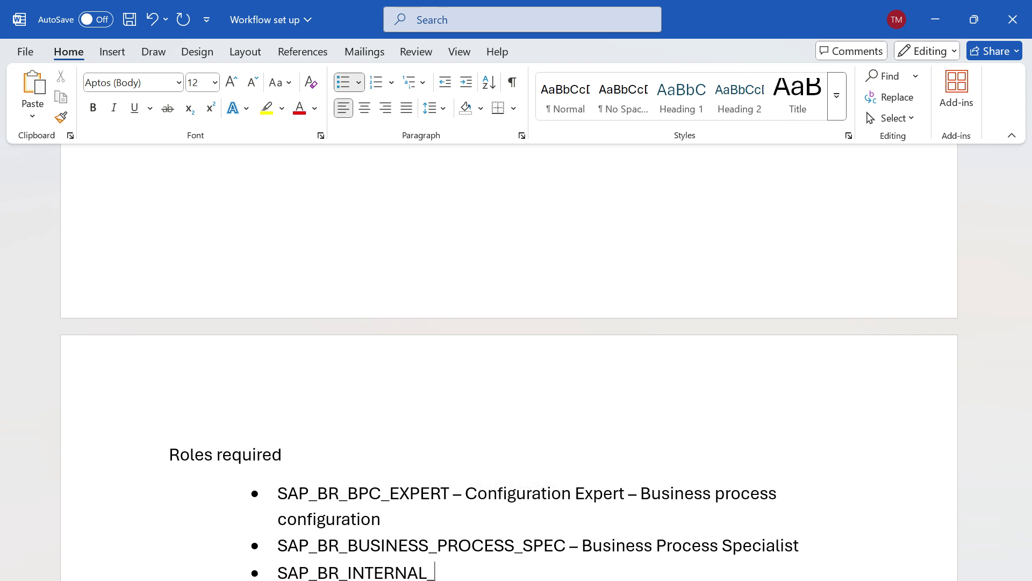
pyautogui.write('SALES_RE[')
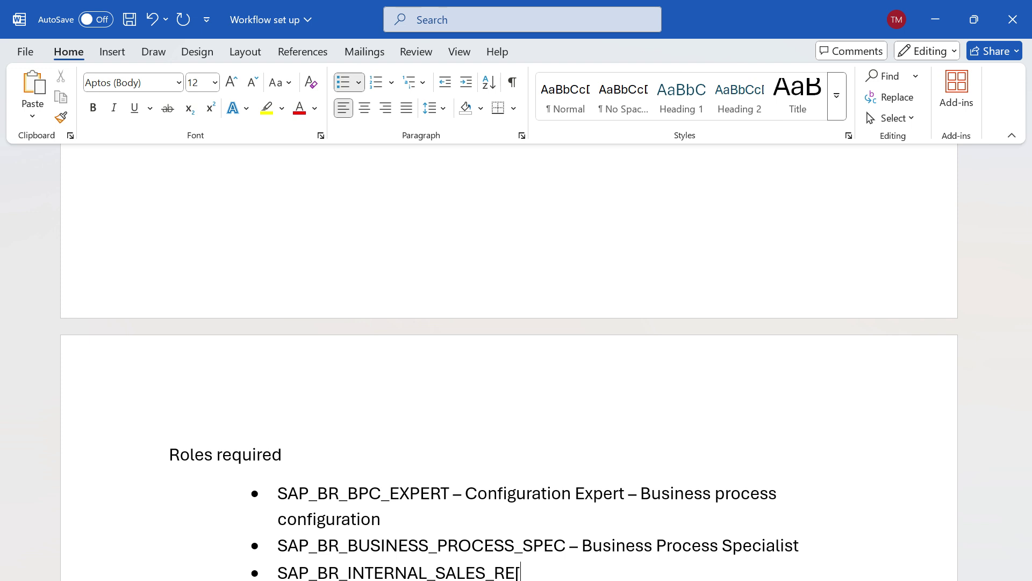
pyautogui.press('BackSpace')
pyautogui.write('P -')
pyautogui.press('capslock')
pyautogui.write('Internal Sales Representative')
# Add a fourth bullet to the roles list reading "SAP_BR_SALES_MANAGER – Sales Manager"
pyautogui.press('Return')
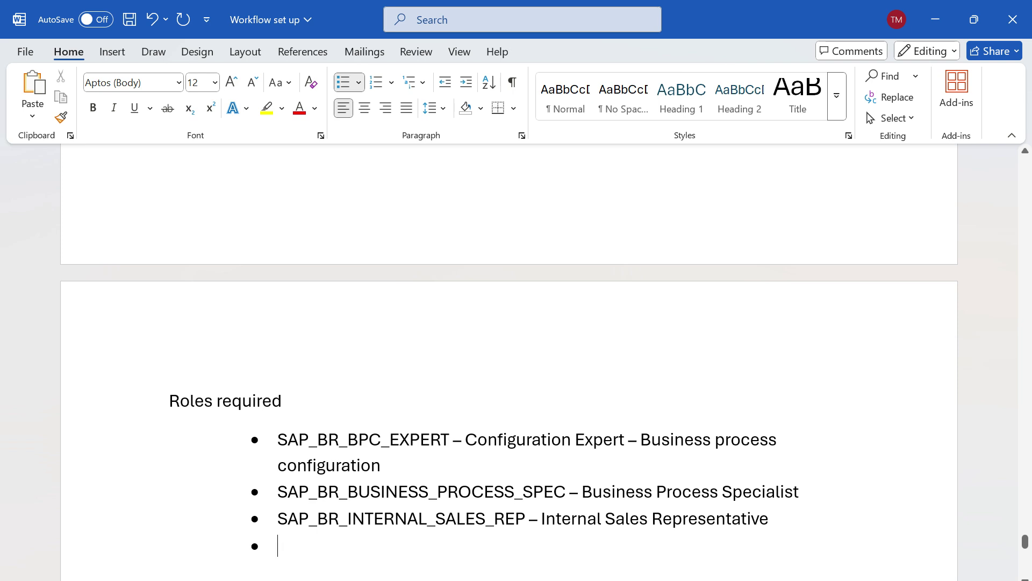
pyautogui.press('capslock')
pyautogui.write('SAP_')
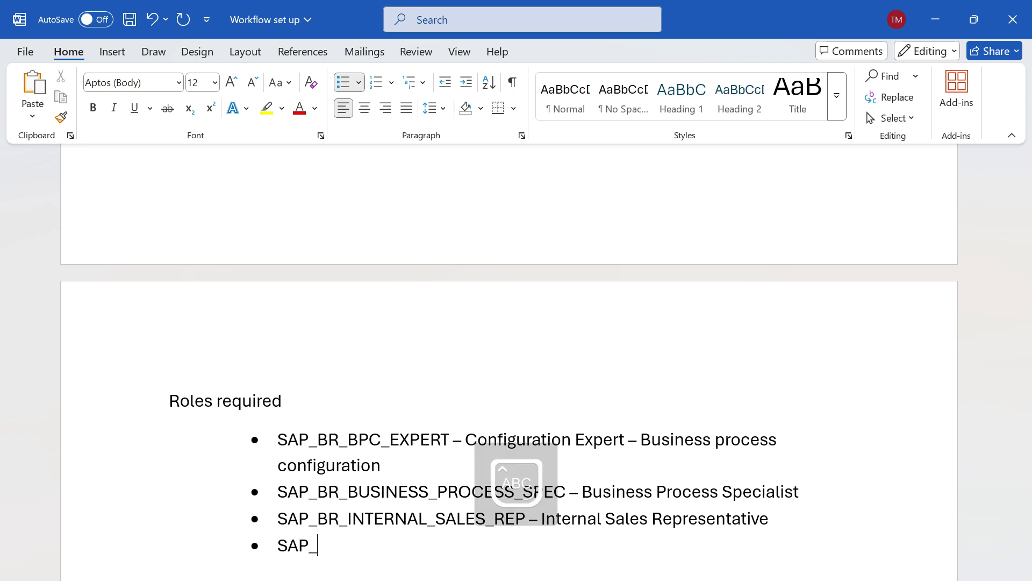
pyautogui.write('BR_SA')
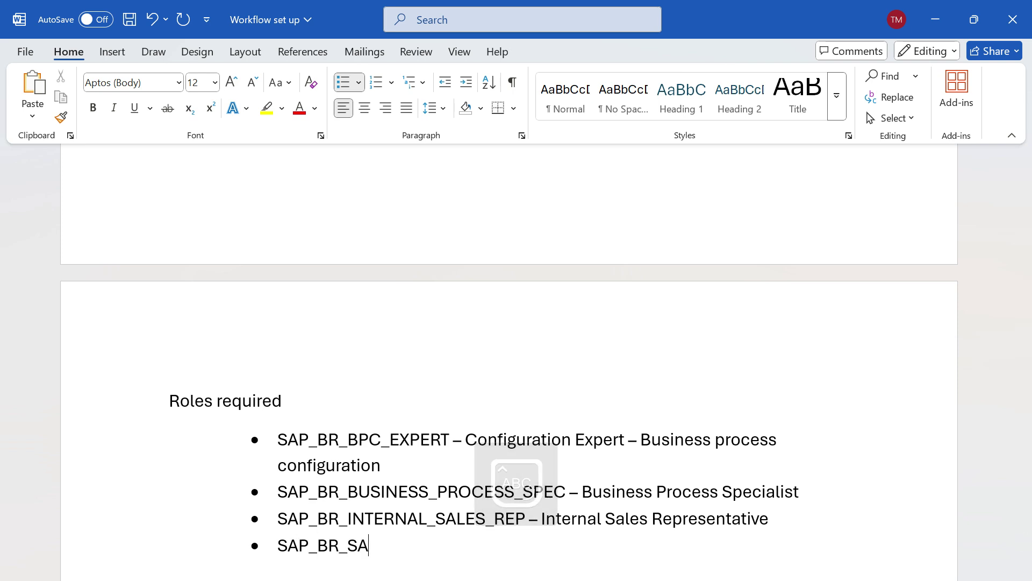
pyautogui.write('LES_MANAGE')
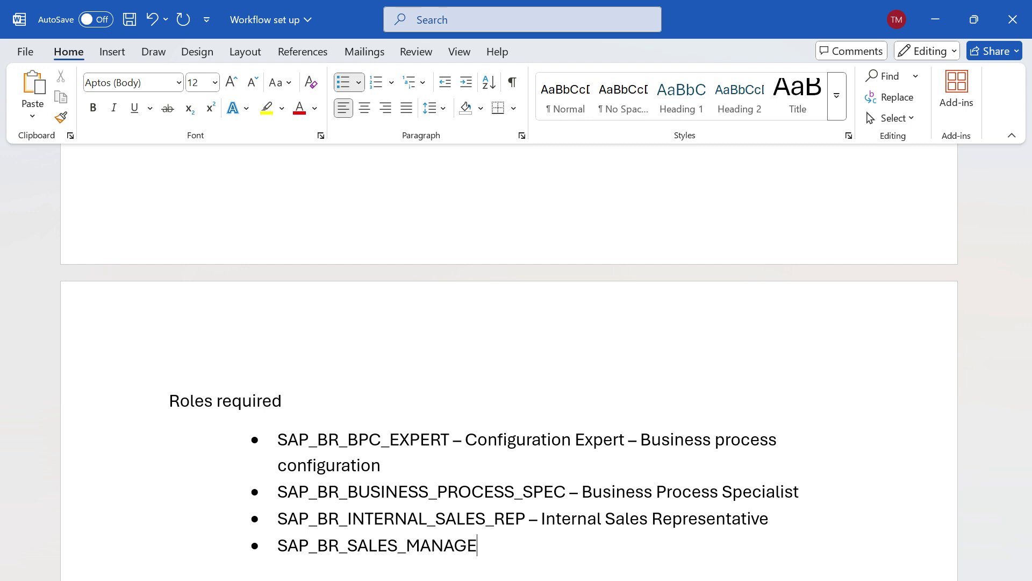
pyautogui.write('R -')
pyautogui.press('capslock')
pyautogui.write('S')
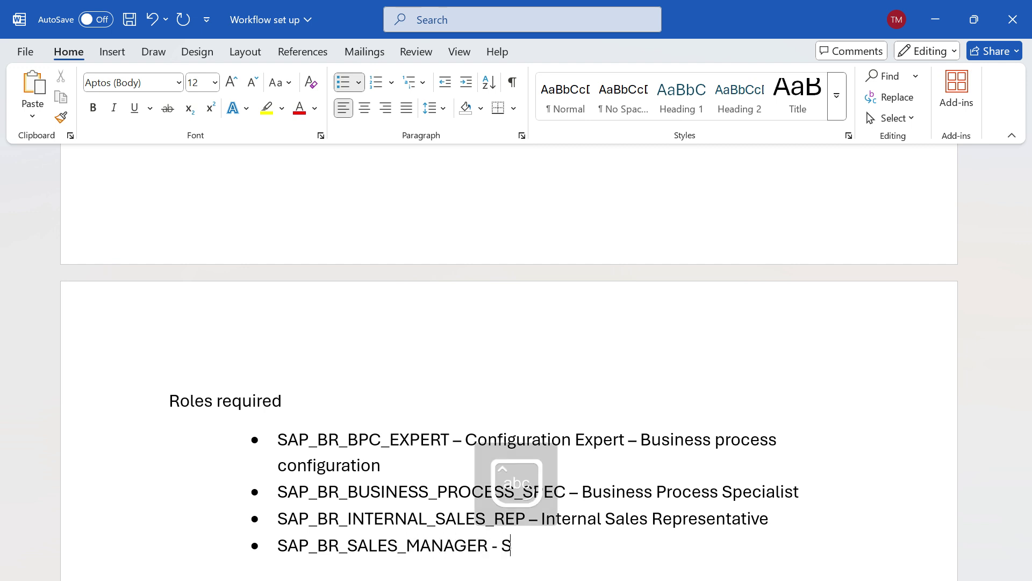
pyautogui.write('aale')
pyautogui.press('BackSpace')
pyautogui.press('BackSpace')
pyautogui.press('BackSpace')
pyautogui.write('les Manager')
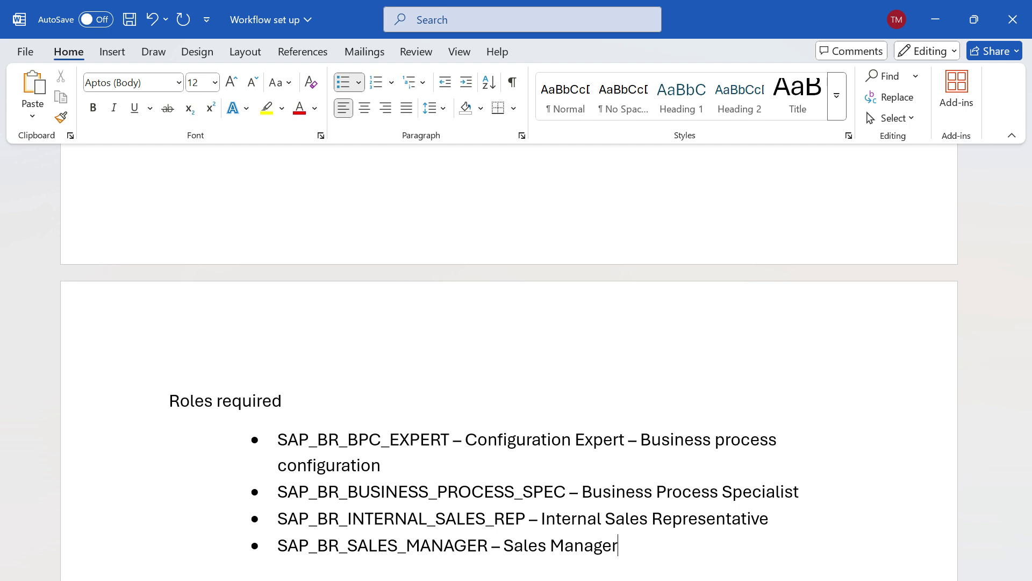
# End the roles list, add the line "Apps" below it, and start a new bulleted list
pyautogui.press('Return')
pyautogui.press('Return')
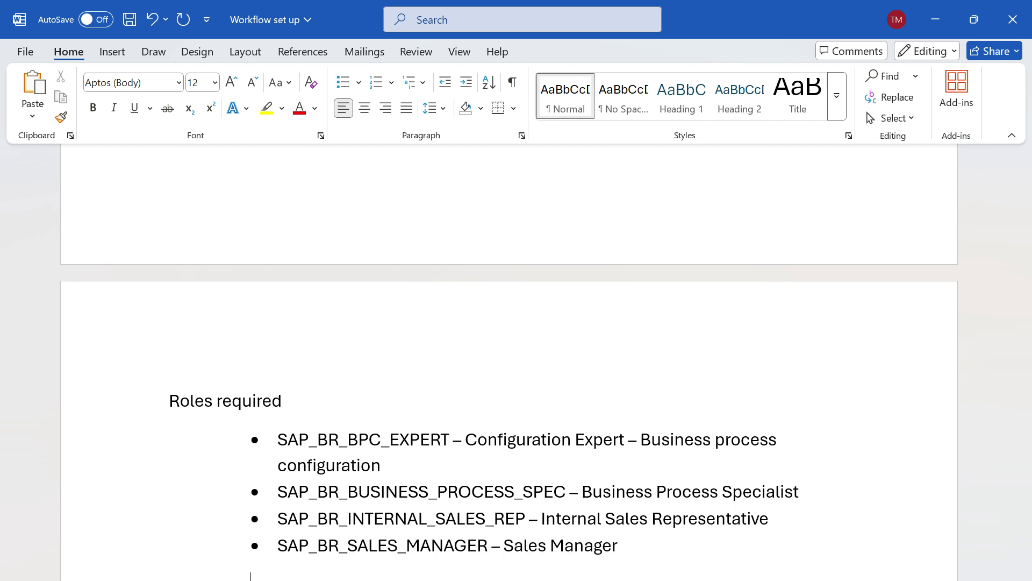
pyautogui.write('Apps')
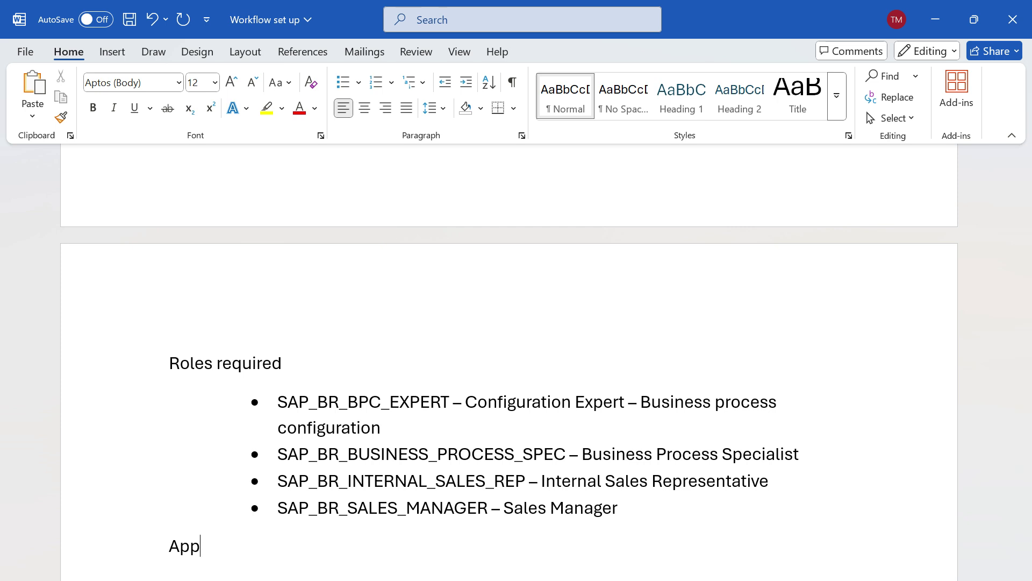
pyautogui.press('Return')
pyautogui.click(342, 82)
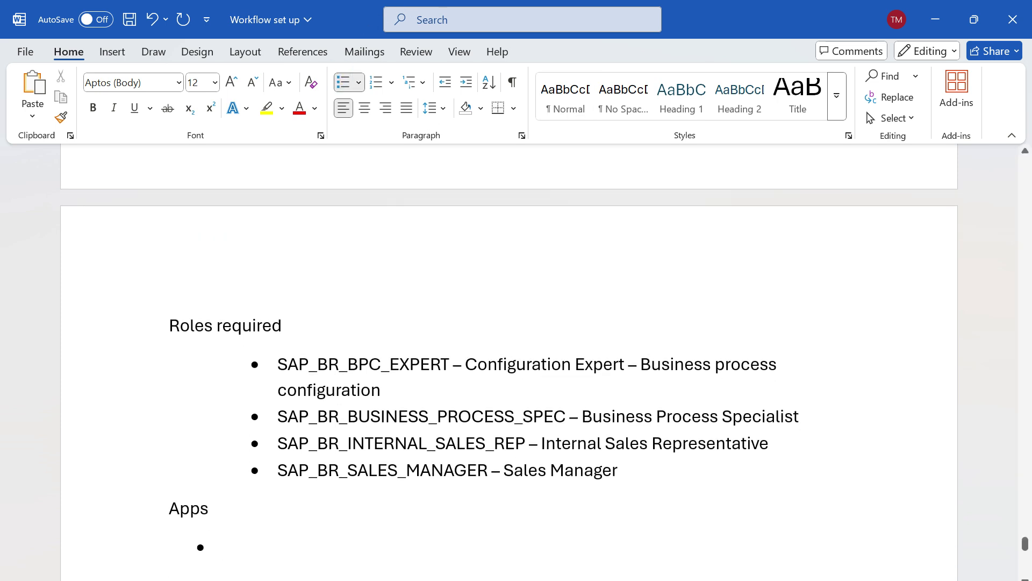
# Enter "Manage Team and Responsibilities" as the first bullet under "Apps"
pyautogui.write('Manager Te')
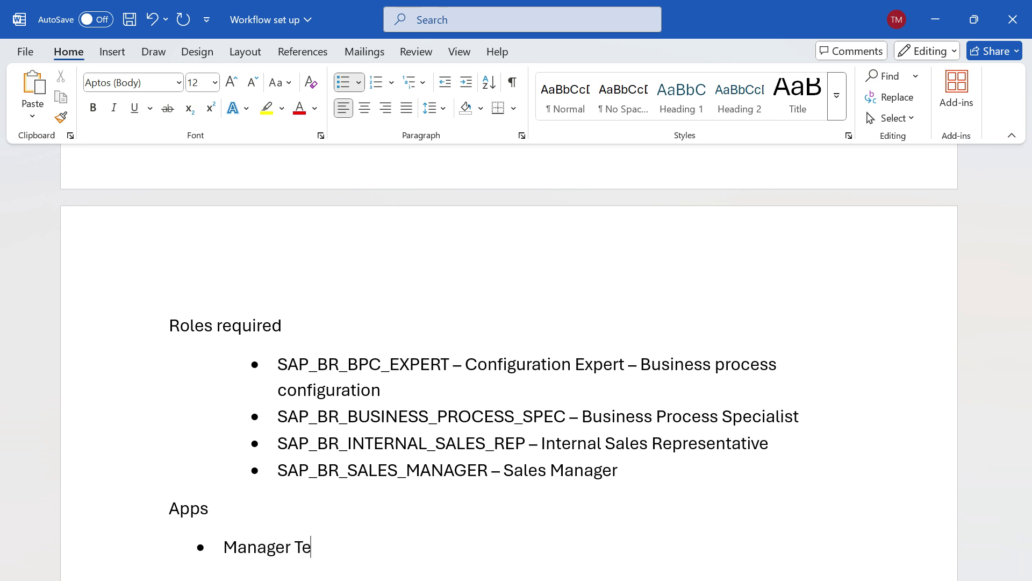
pyautogui.press('BackSpace')
pyautogui.press('BackSpace')
pyautogui.press('BackSpace')
pyautogui.press('BackSpace')
pyautogui.write('Team and re')
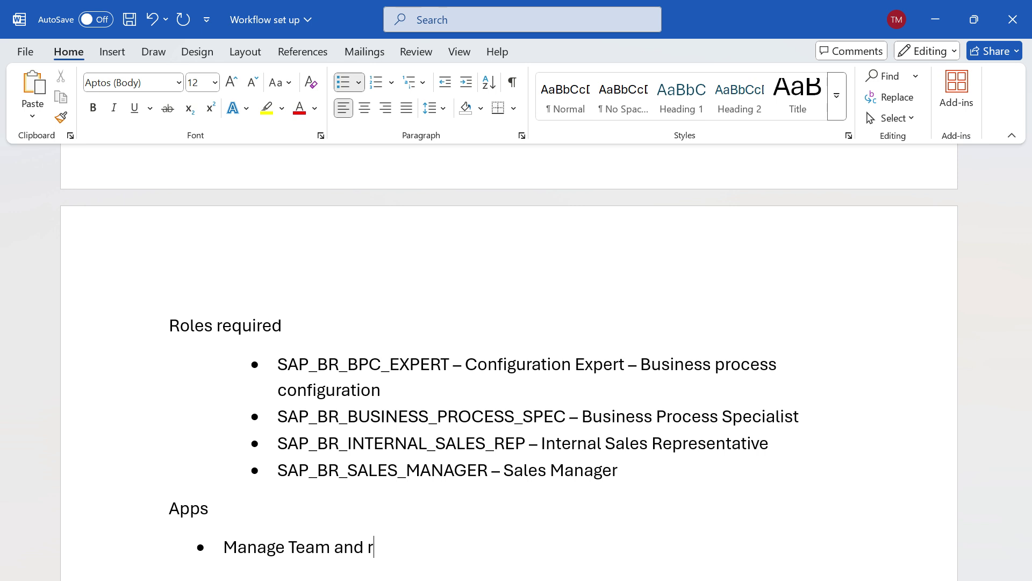
pyautogui.press('BackSpace')
pyautogui.press('BackSpace')
pyautogui.write('Responsibilities')
# Add two more bullets under "Apps": "My Inbox" and "Mange Sales document Workflow"
pyautogui.press('Return')
pyautogui.write('My Inbo')
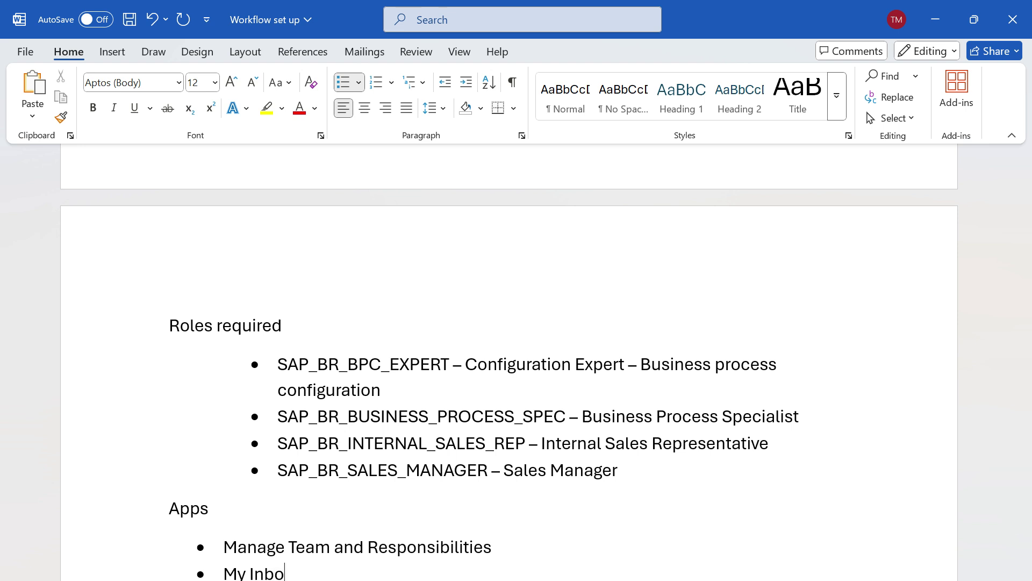
pyautogui.write('x')
pyautogui.press('Return')
pyautogui.write('Mange')
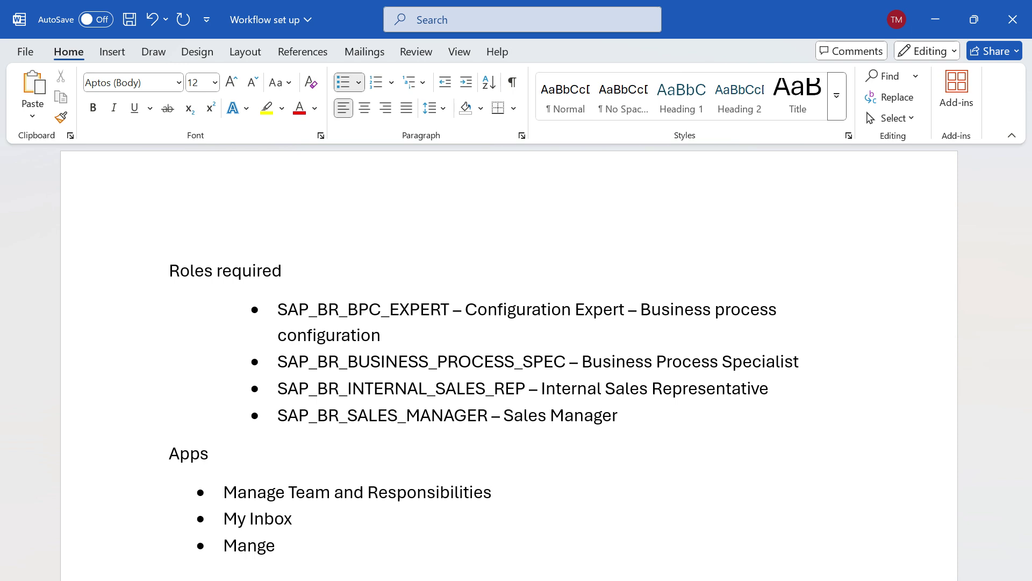
pyautogui.write(' Sales document')
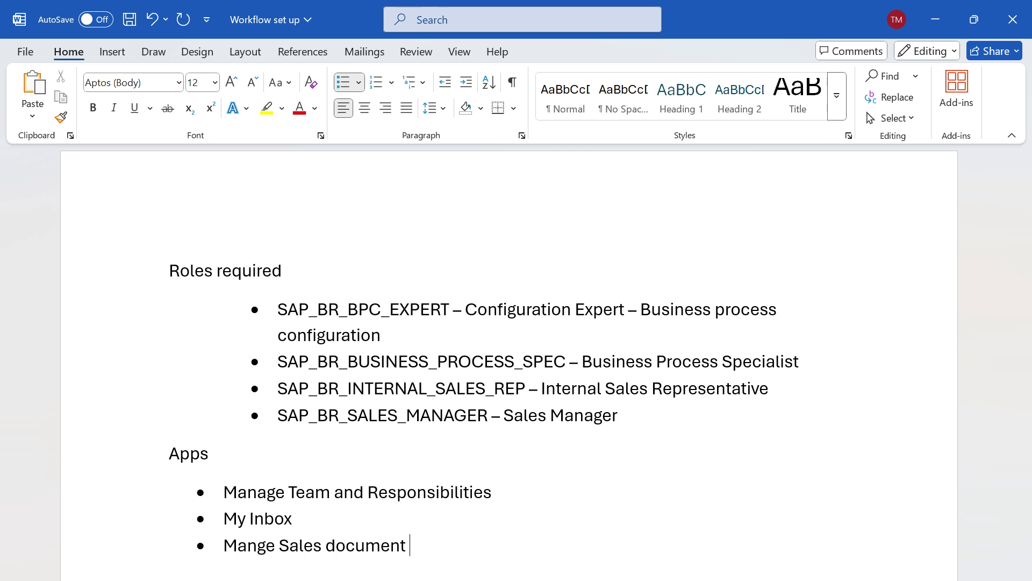
pyautogui.write('Workflow')
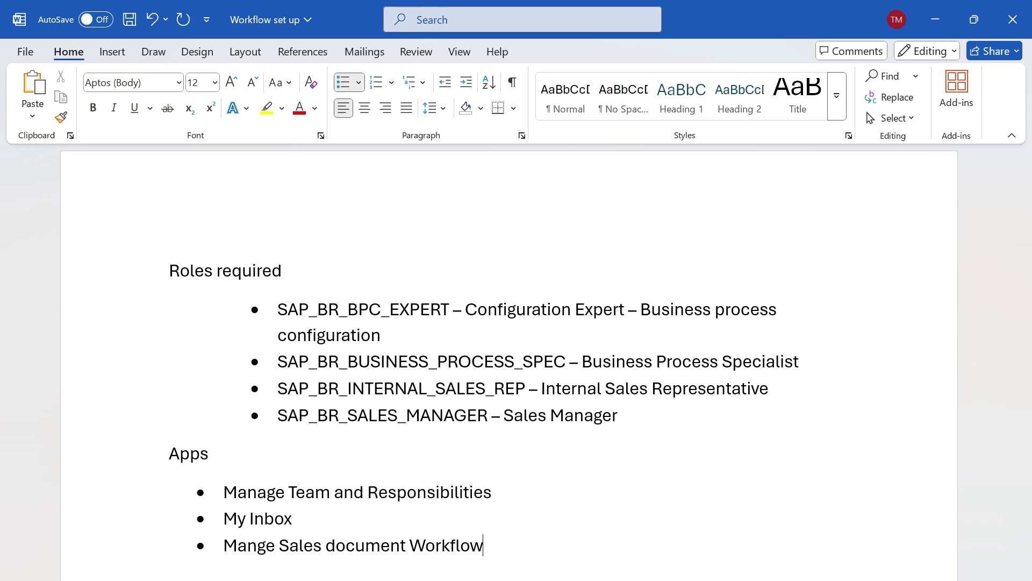
# Add a fourth bullet under "Apps" reading "Customs Fields and Logic"
pyautogui.press('Return')
pyautogui.write('Custos')
pyautogui.press('BackSpace')
pyautogui.write('ms Fields and Logic')
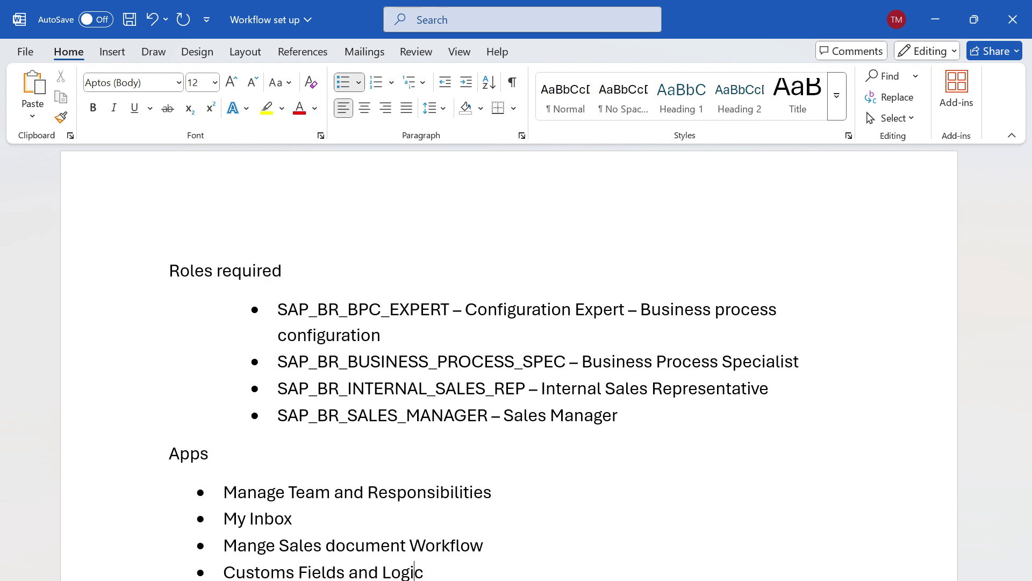
# Change "Fields" to "Field" in the last bullet under "Apps"
pyautogui.press('Left')
pyautogui.press('Left')
pyautogui.press('Left')
pyautogui.press('Left')
pyautogui.press('Left')
pyautogui.press('Left')
pyautogui.press('Left')
pyautogui.press('Left')
pyautogui.press('Left')
pyautogui.press('Left')
pyautogui.press('Delete')
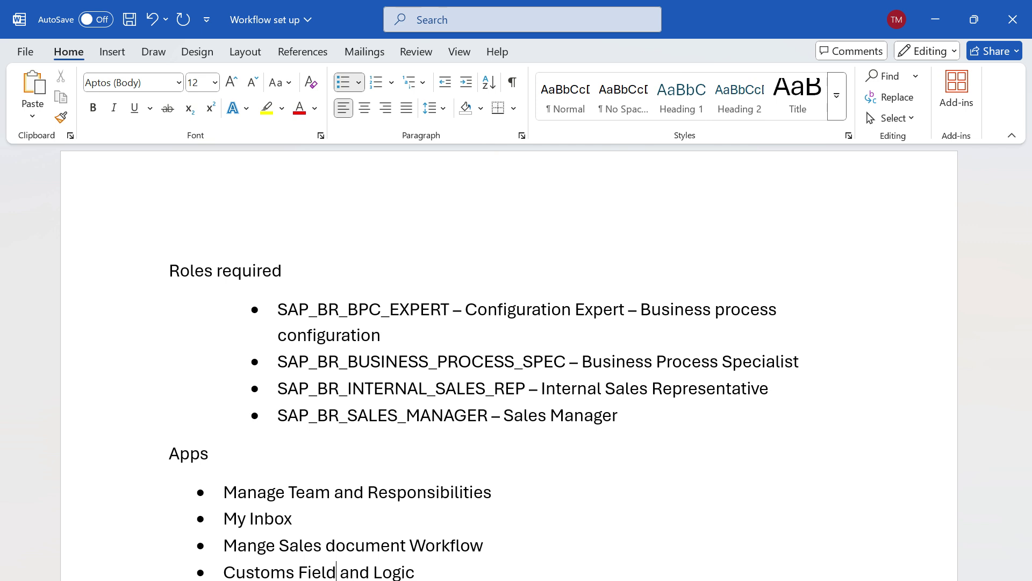
# Make the "Roles required" heading bold and underlined
pyautogui.moveTo(618, 415); pyautogui.dragTo(278, 389)
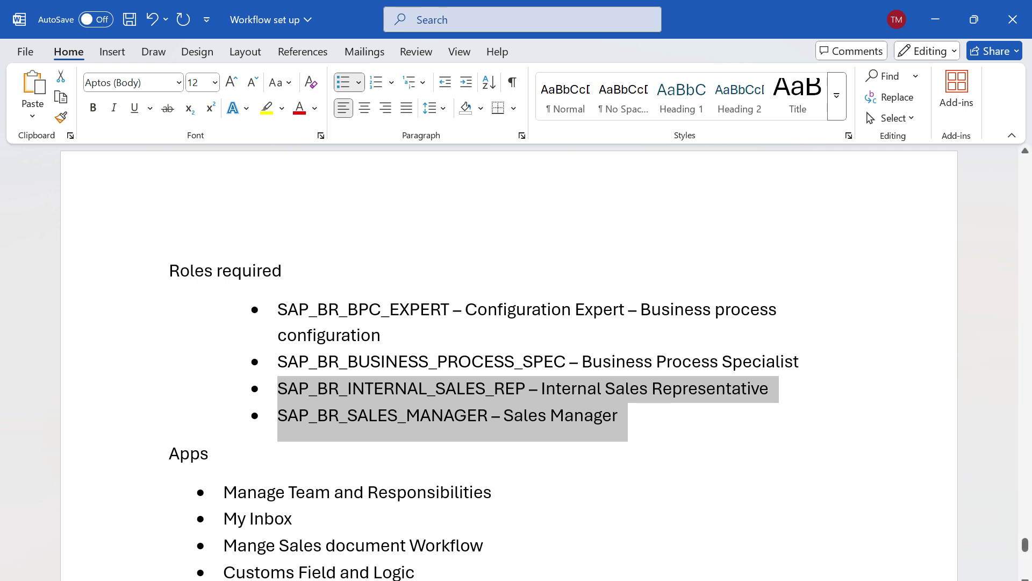
pyautogui.click(281, 270)
pyautogui.tripleClick(281, 270)
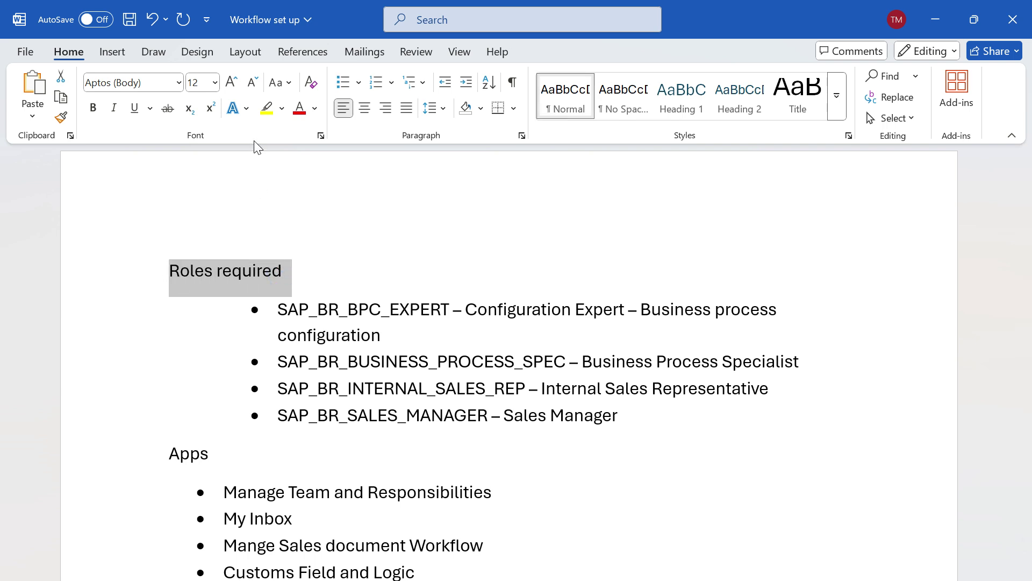
pyautogui.hotkey('ctrl', 'b')
pyautogui.hotkey('ctrl', 'u')
# Make the "Apps" heading bold and underlined, and save the document
pyautogui.moveTo(210, 455); pyautogui.dragTo(172, 459)
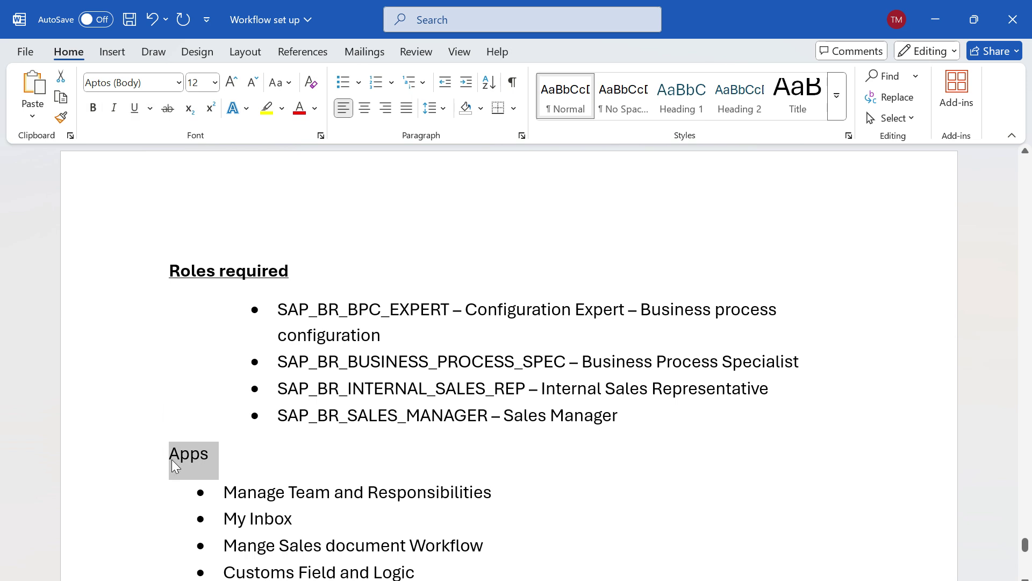
pyautogui.hotkey('ctrl', 'b')
pyautogui.hotkey('ctrl', 'u')
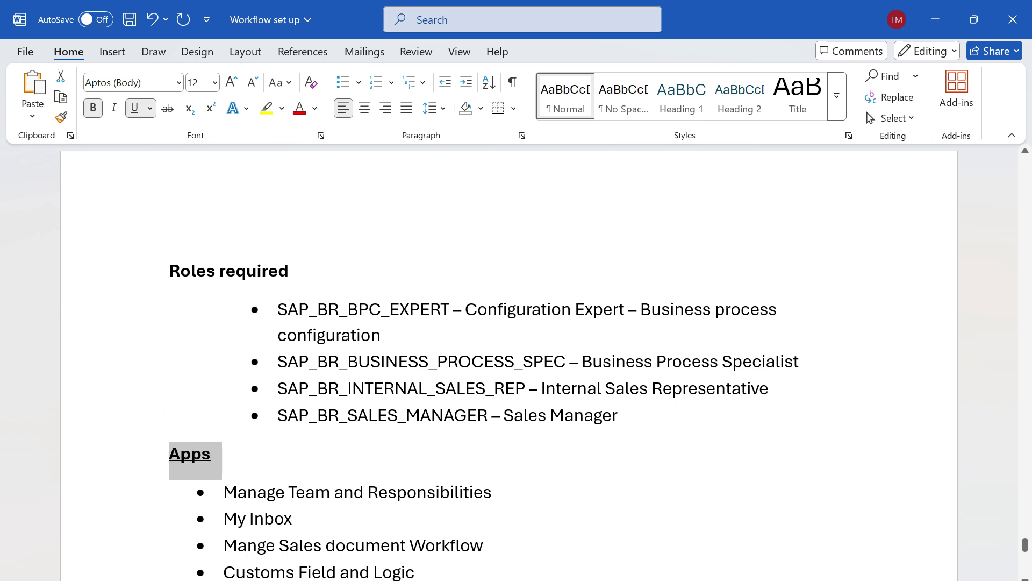
pyautogui.click(366, 260)
pyautogui.hotkey('ctrl', 's')
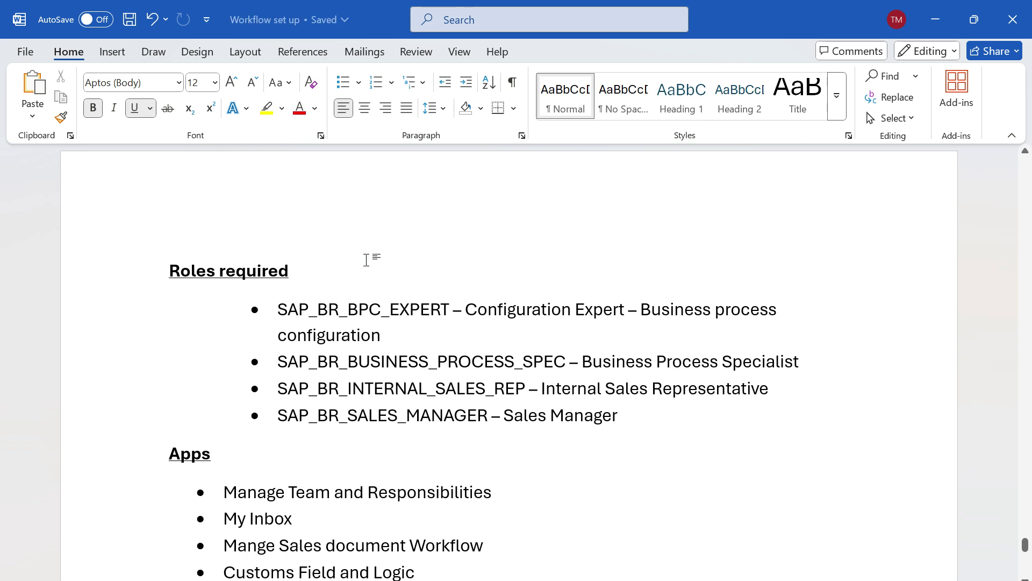